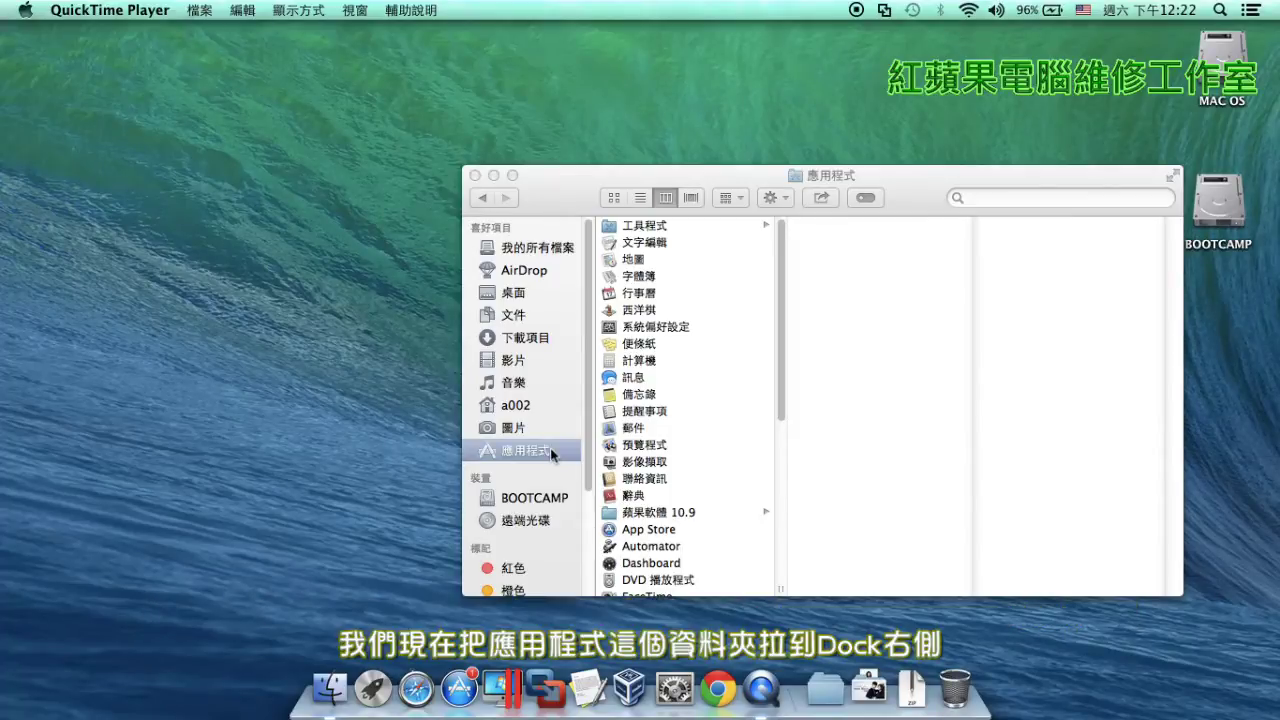
Step: Add the 應用程式 folder to the Dock beside the other folders, and view the 下載項目 stack's options
{"action": "left_click_drag", "start_coordinate": [553, 455], "coordinate": [806, 694]}
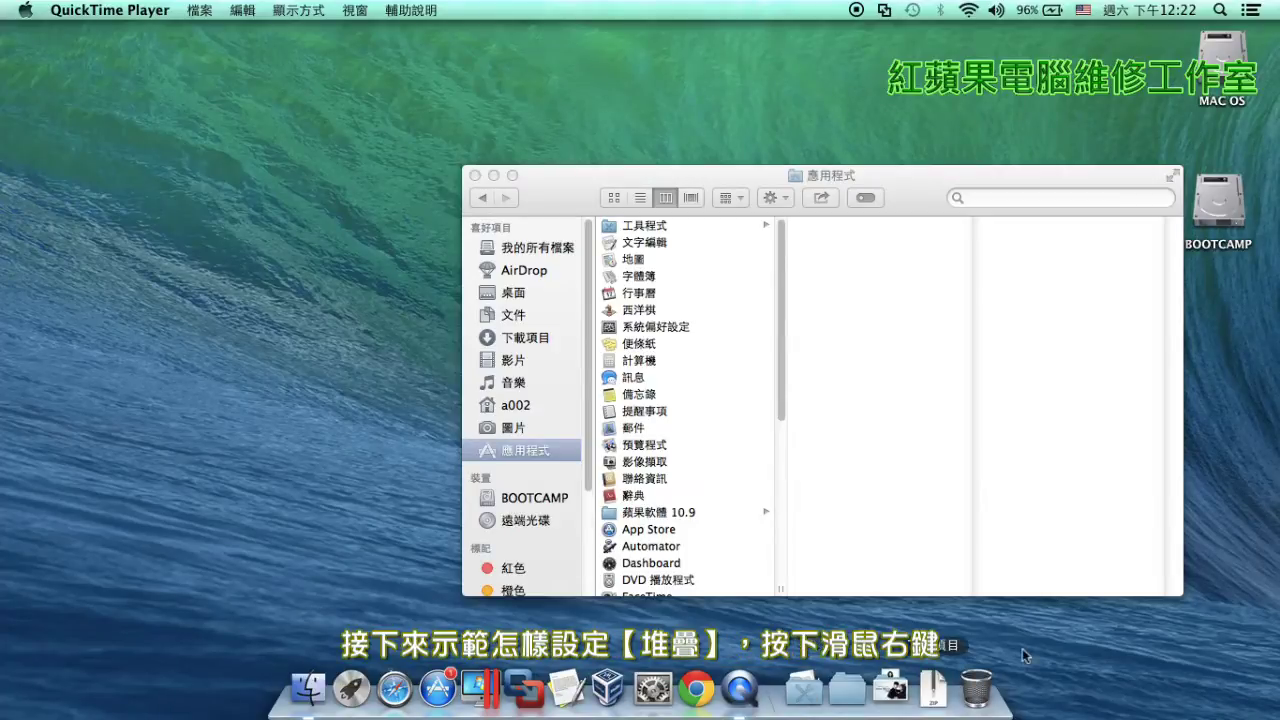
{"action": "right_click", "coordinate": [933, 686]}
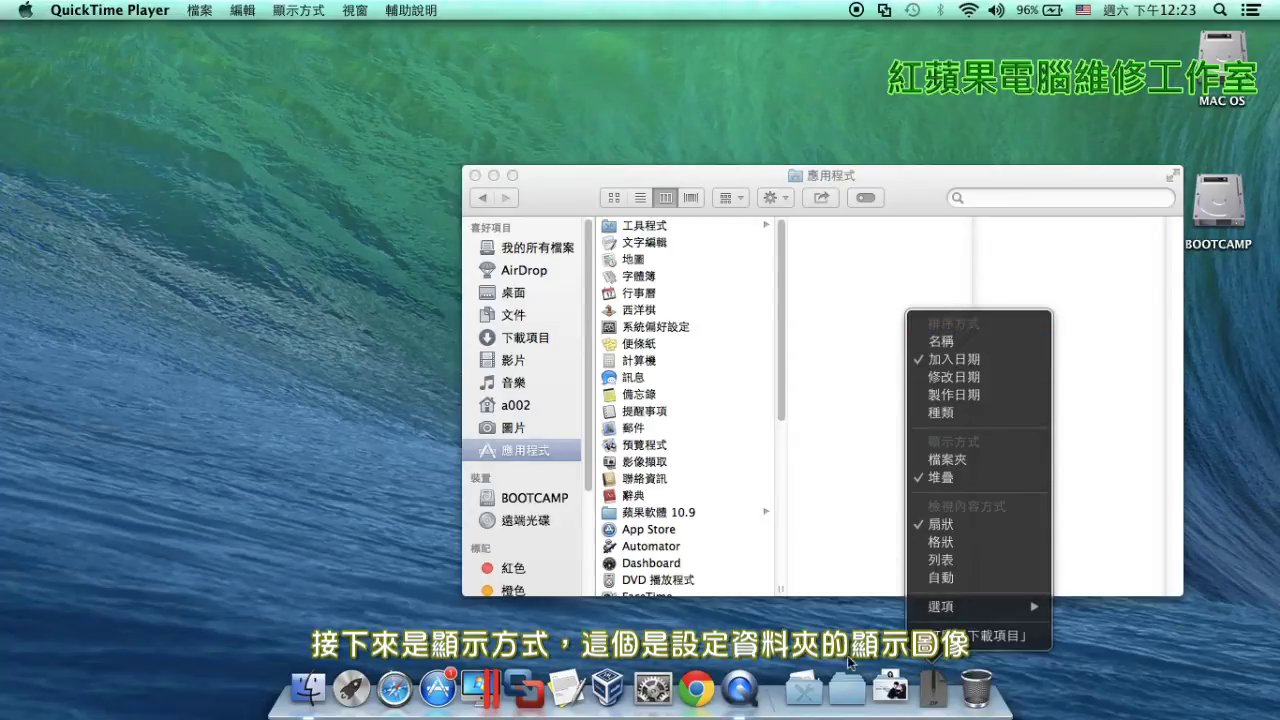
{"action": "left_click", "coordinate": [893, 689]}
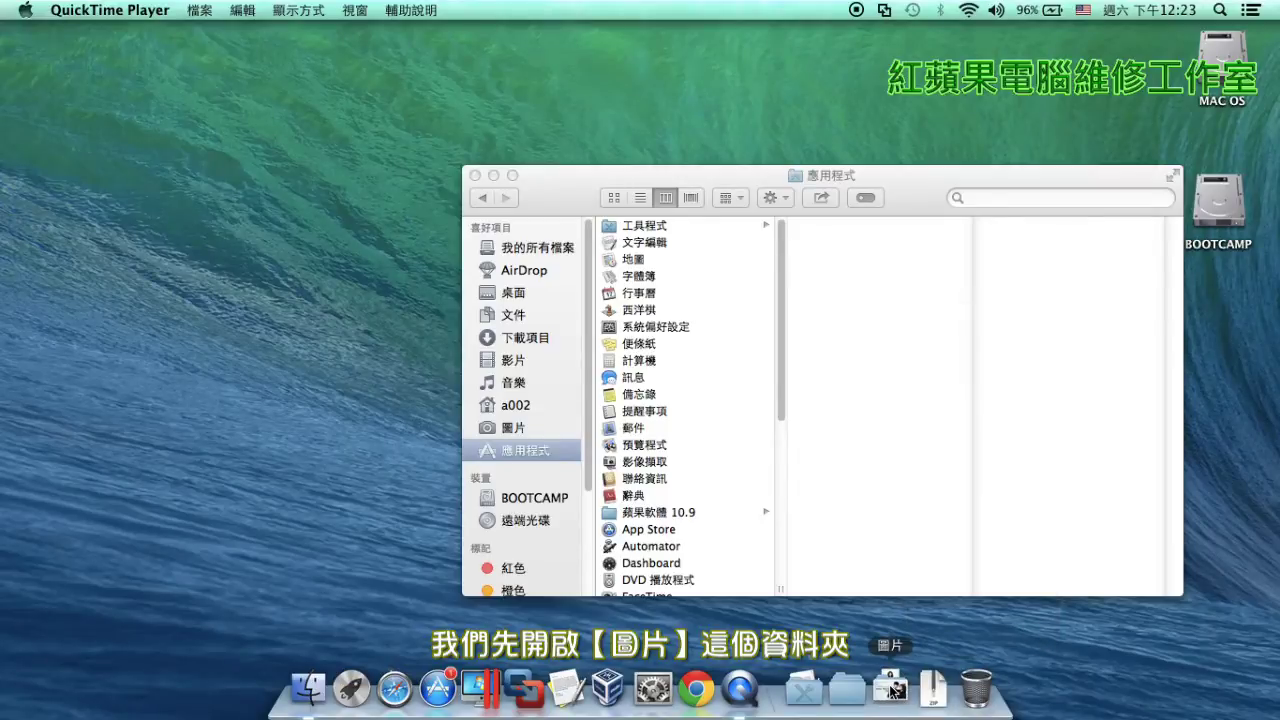
Step: Preview 20140207star.jpg in the 圖片 folder and set the 圖片 item in the Dock to display as 檔案夾
{"action": "left_click", "coordinate": [538, 430]}
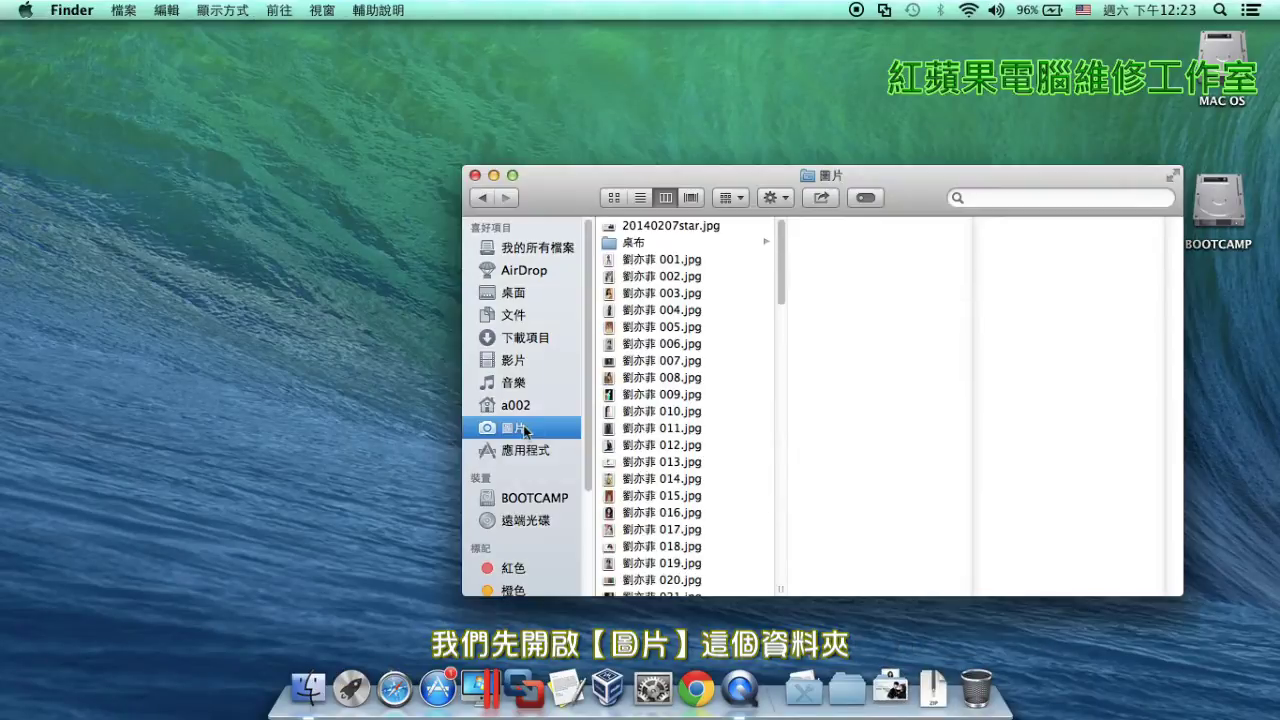
{"action": "left_click", "coordinate": [680, 226]}
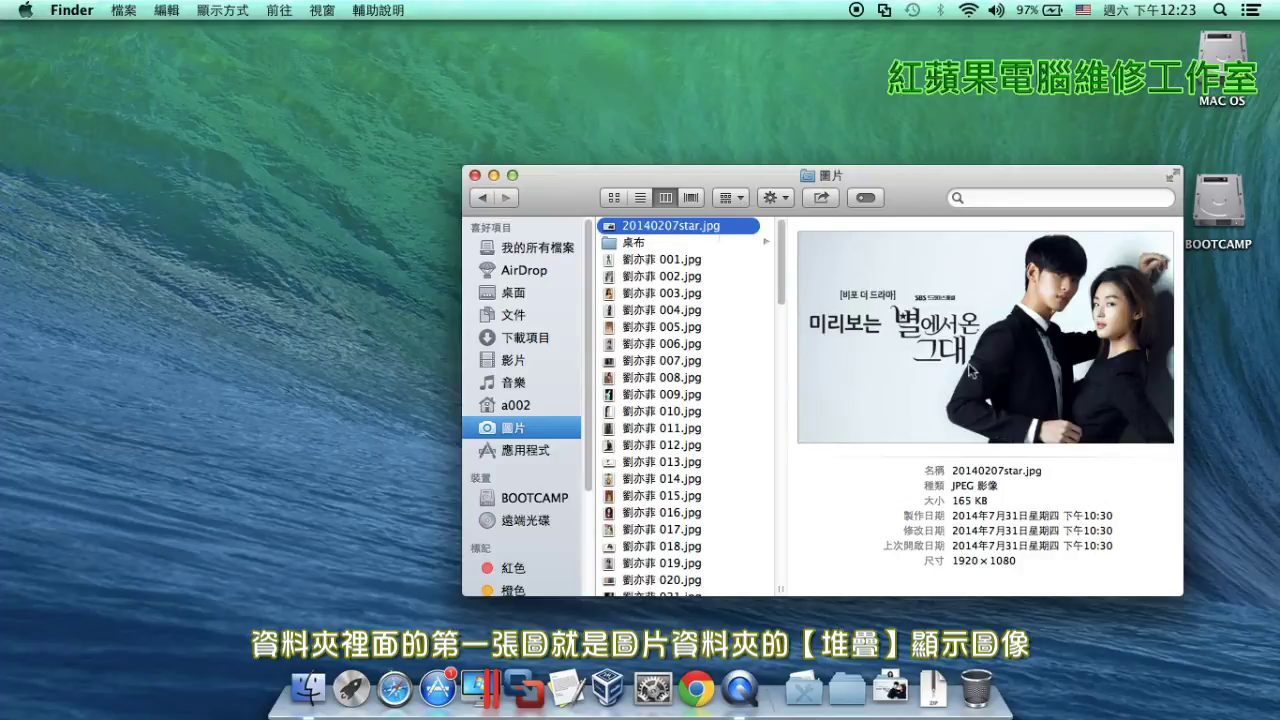
{"action": "right_click", "coordinate": [898, 689]}
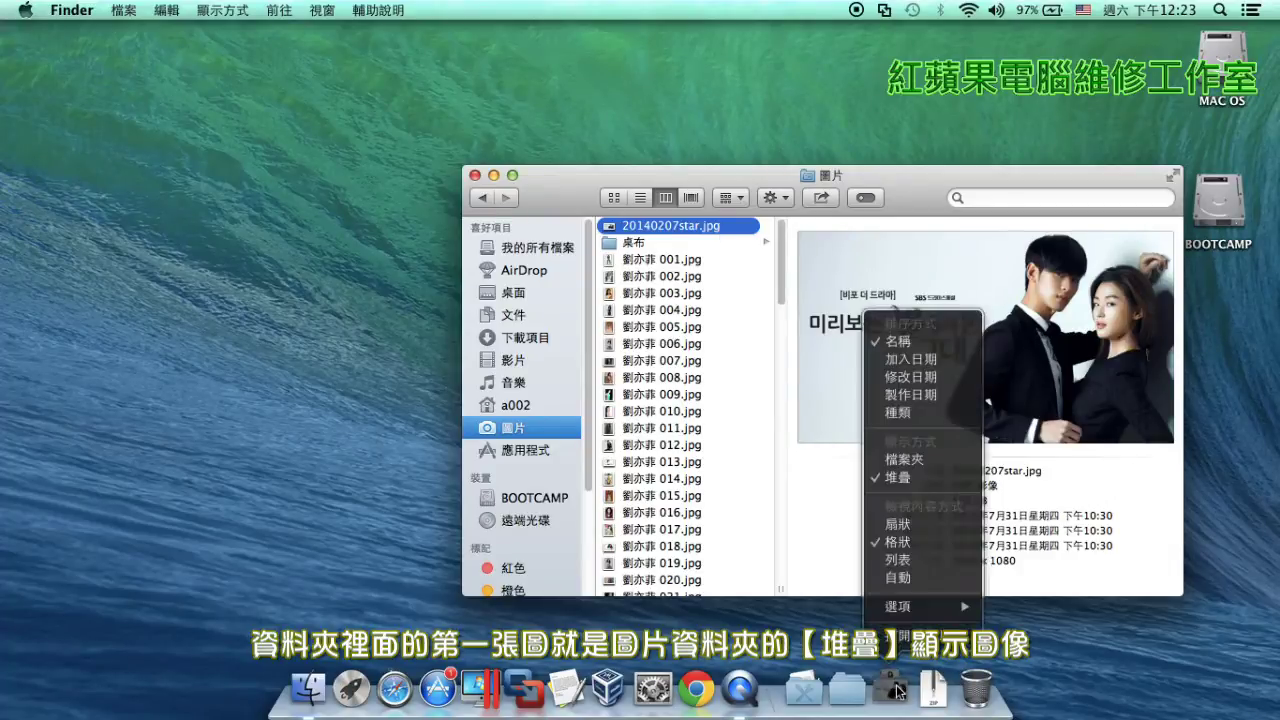
{"action": "left_click", "coordinate": [950, 461]}
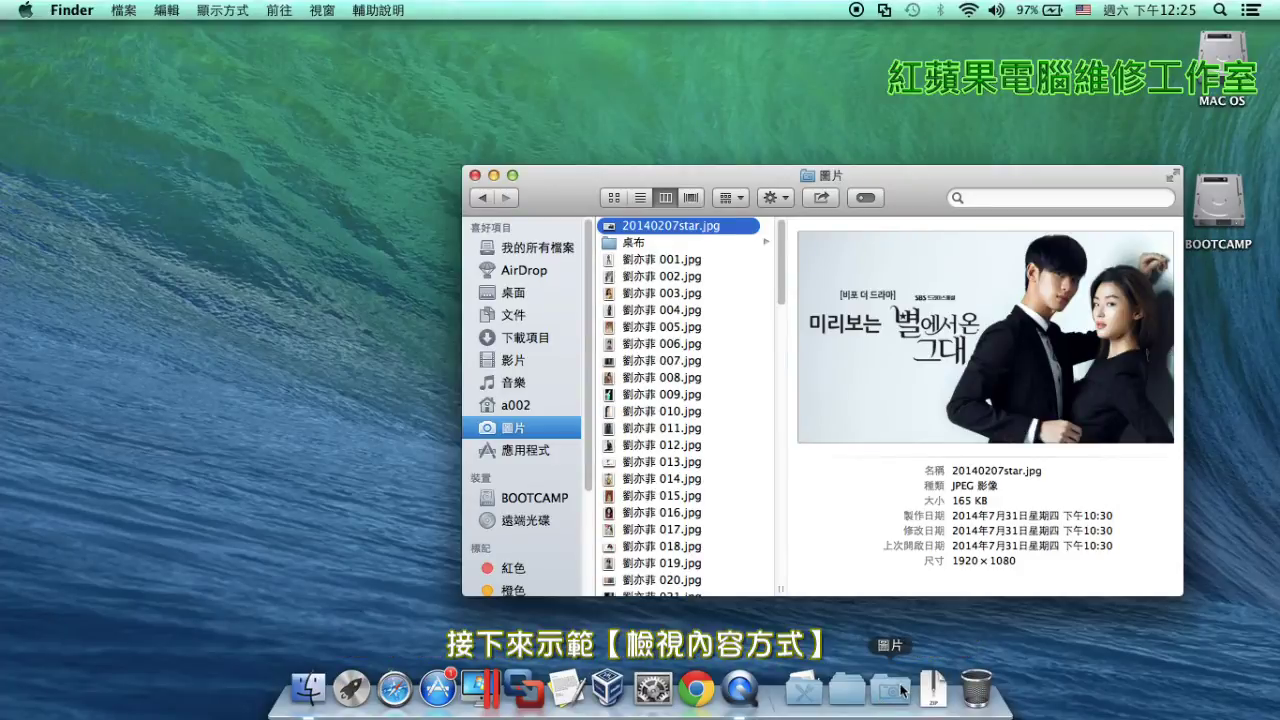
Step: Set the 下載項目 stack in the Dock to show its content as 扇狀 and open it
{"action": "right_click", "coordinate": [938, 686]}
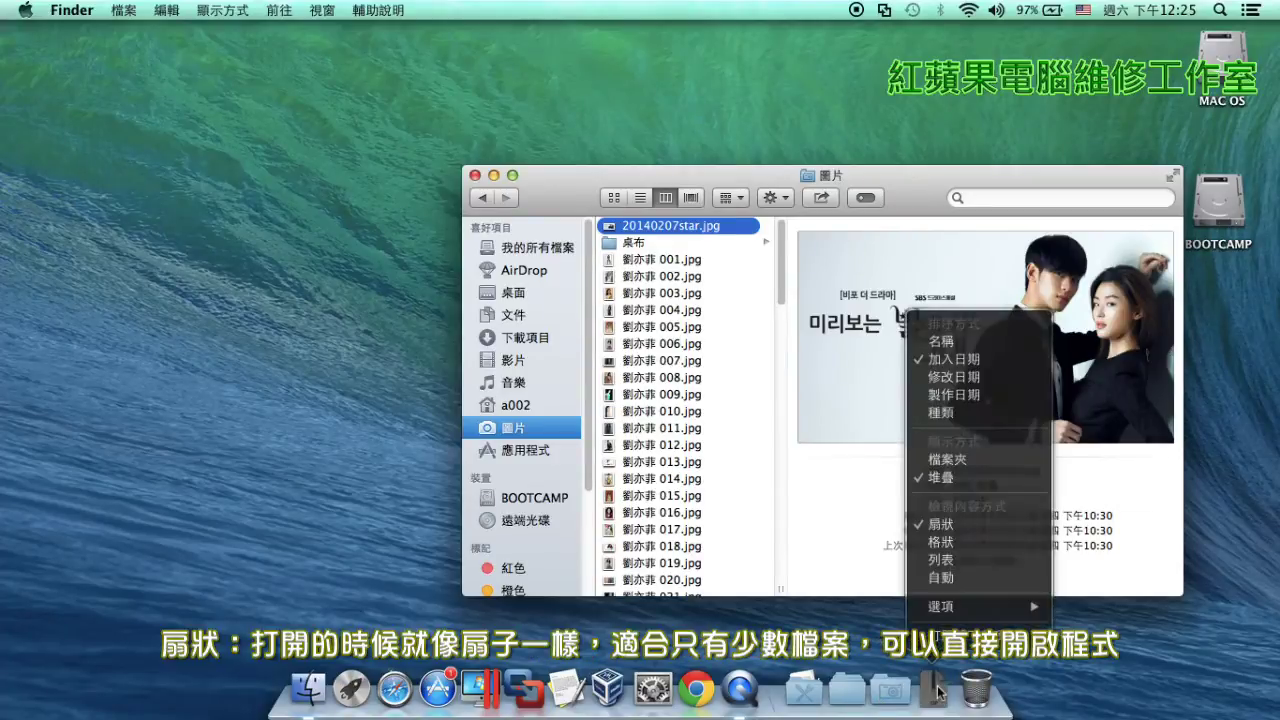
{"action": "left_click", "coordinate": [976, 524]}
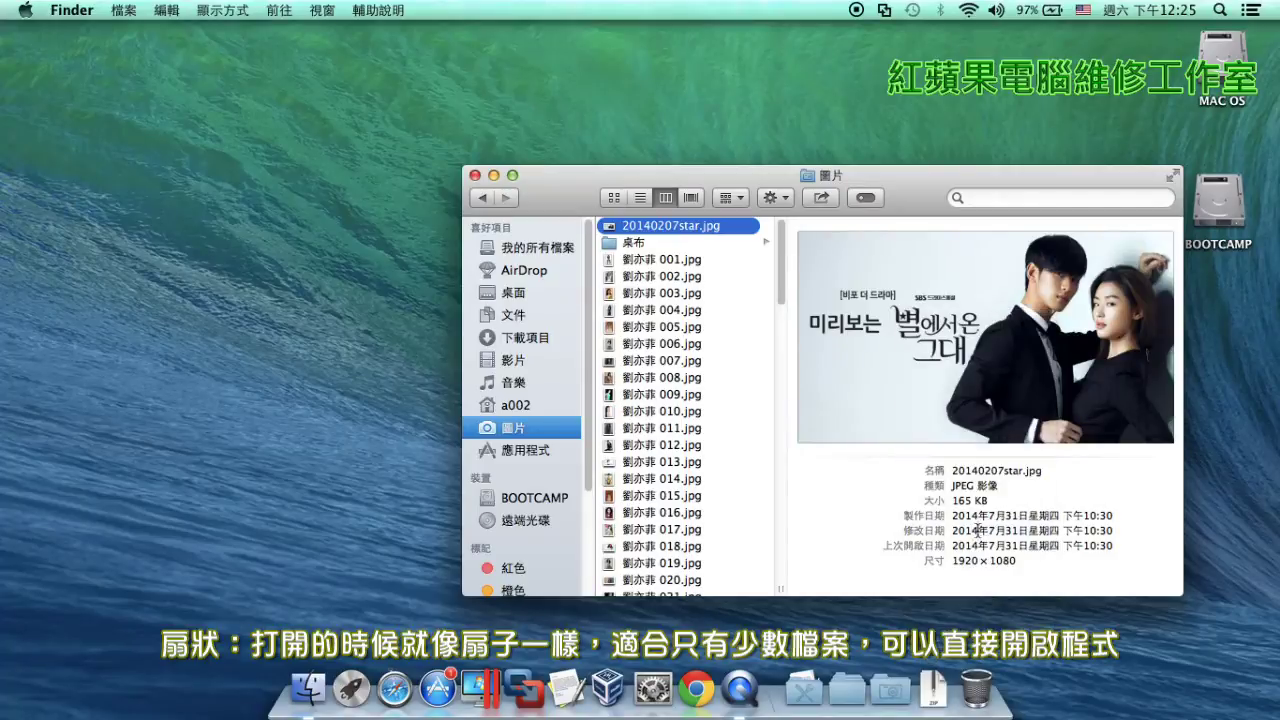
{"action": "left_click", "coordinate": [938, 690]}
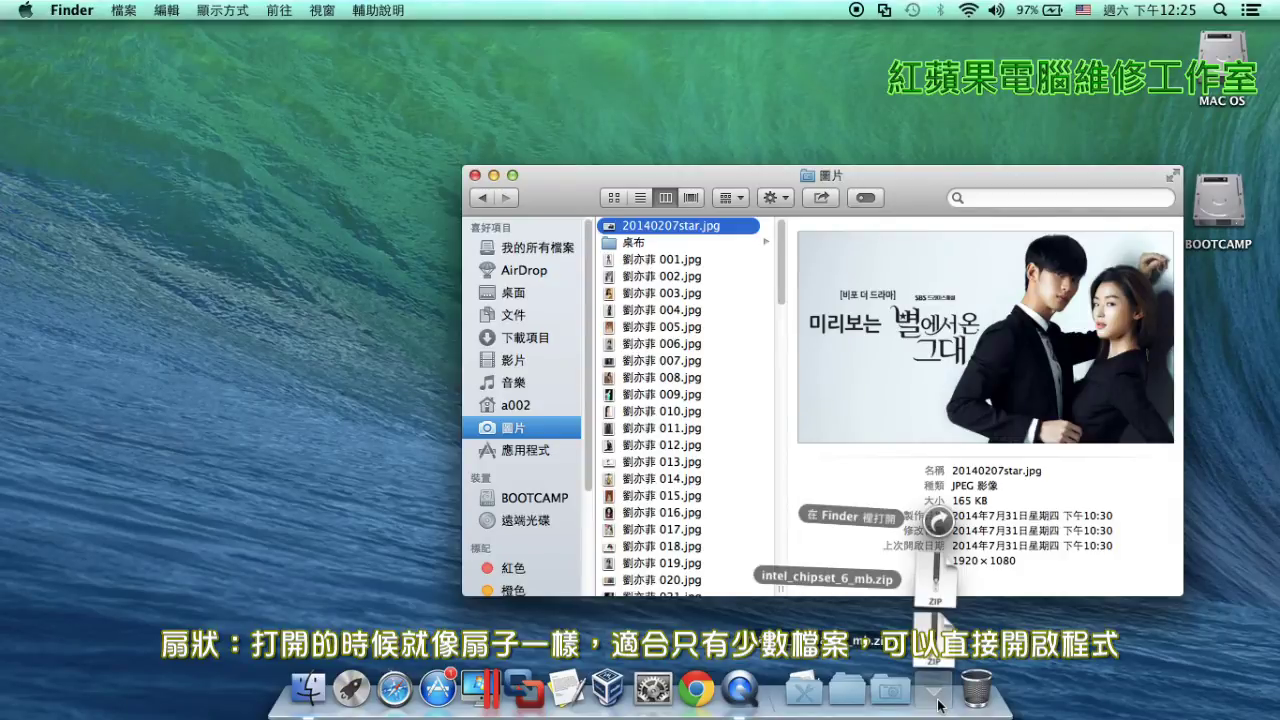
Step: Set the 圖片 folder in the Dock to show its content as 格狀 and open it
{"action": "right_click", "coordinate": [935, 690]}
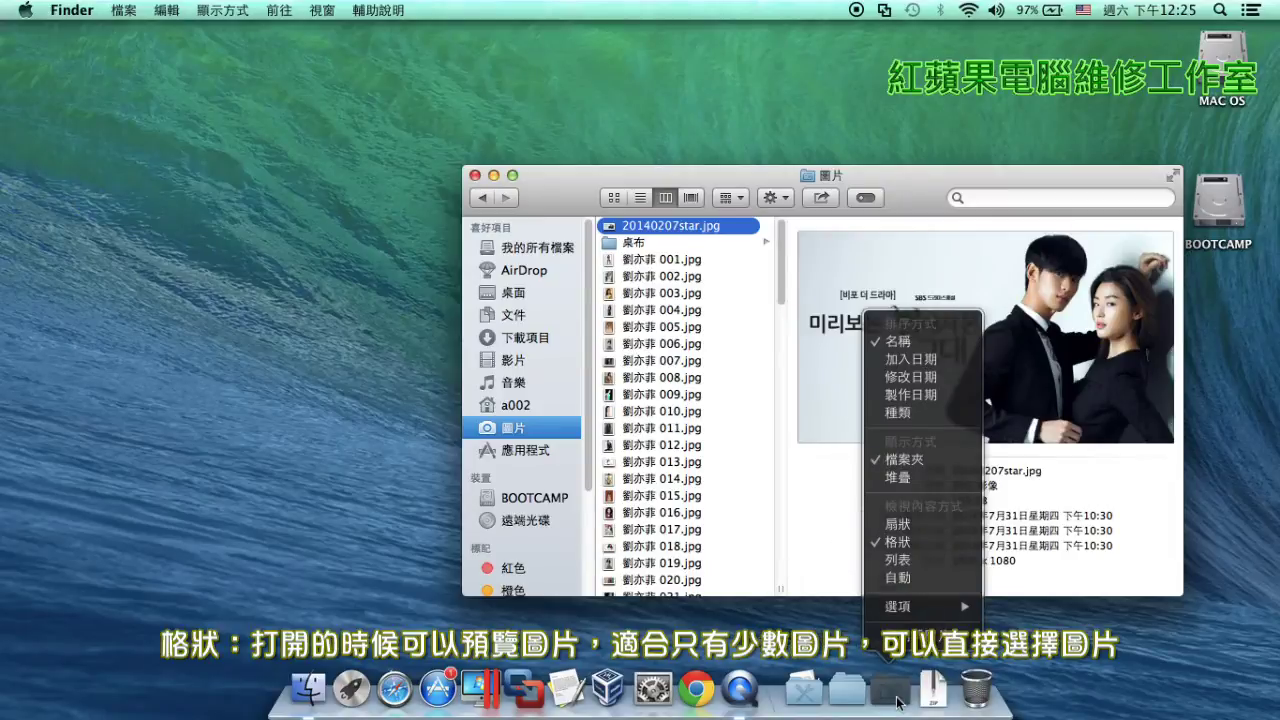
{"action": "left_click", "coordinate": [905, 541]}
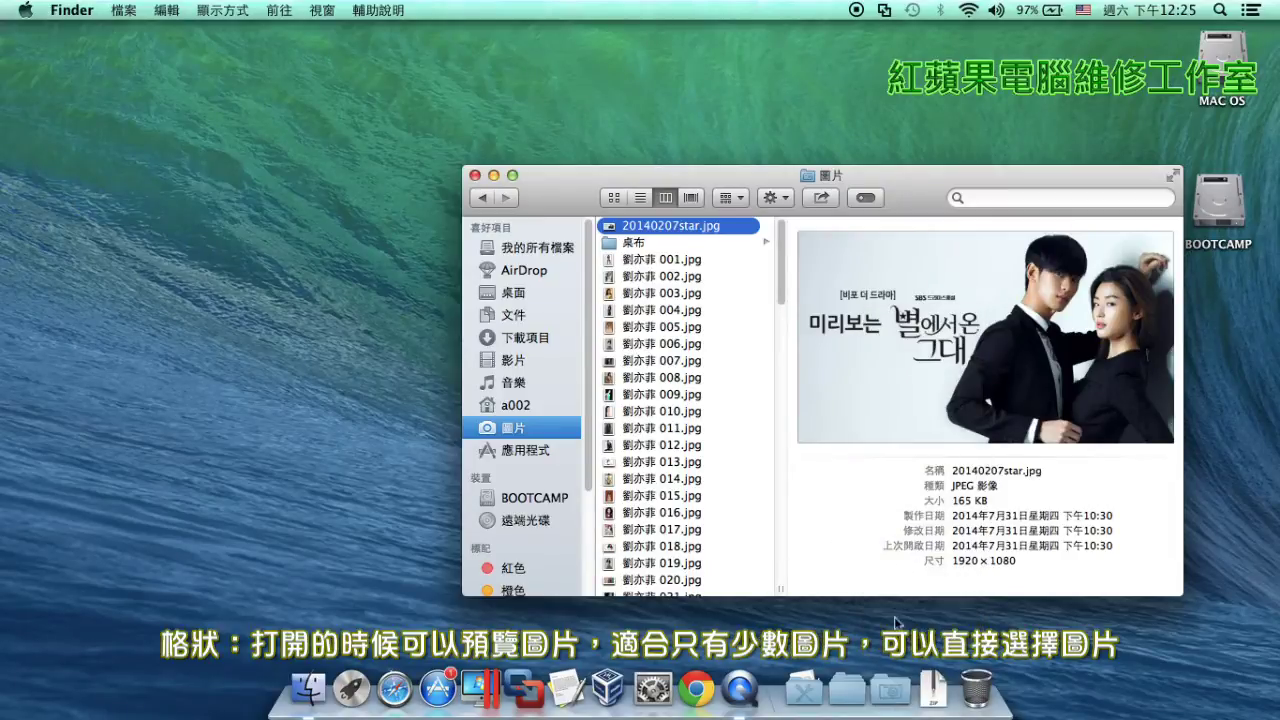
{"action": "left_click", "coordinate": [891, 687]}
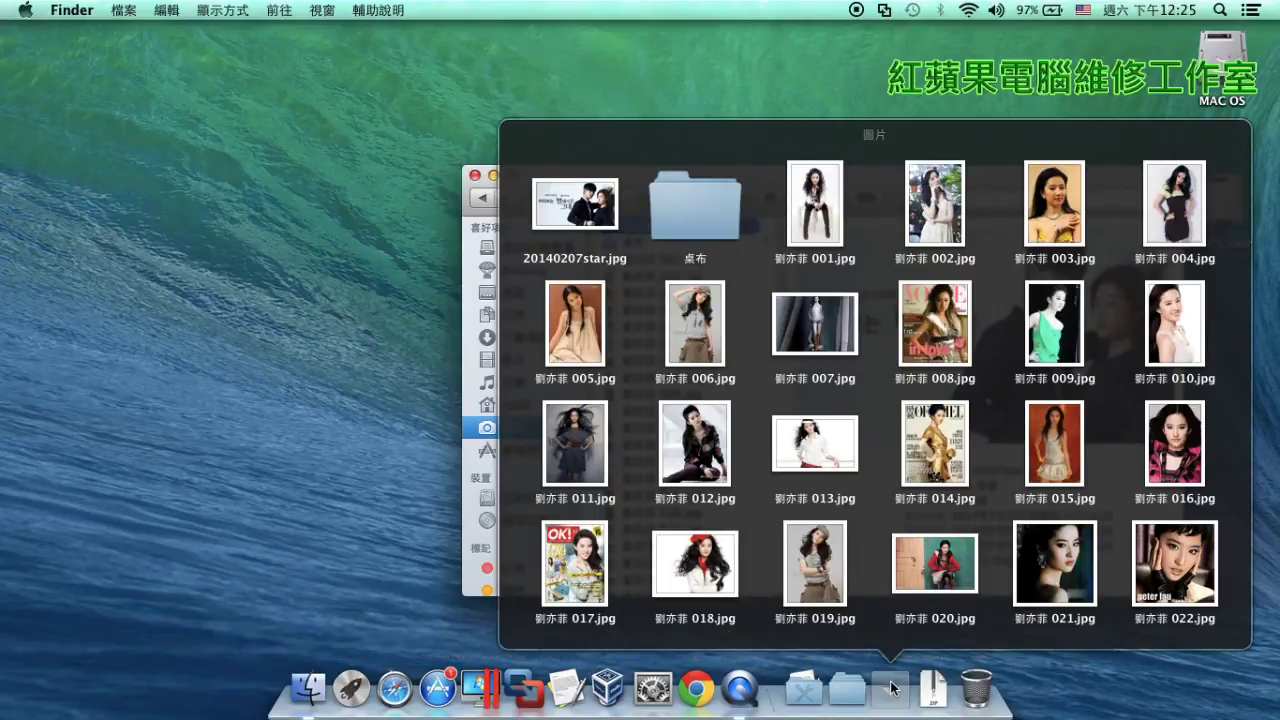
Step: Set the 蘋果軟體 10.9 folder in the Dock to show its content as 列表, and browse it to 一般程式 > 壓縮解壓縮
{"action": "right_click", "coordinate": [855, 687]}
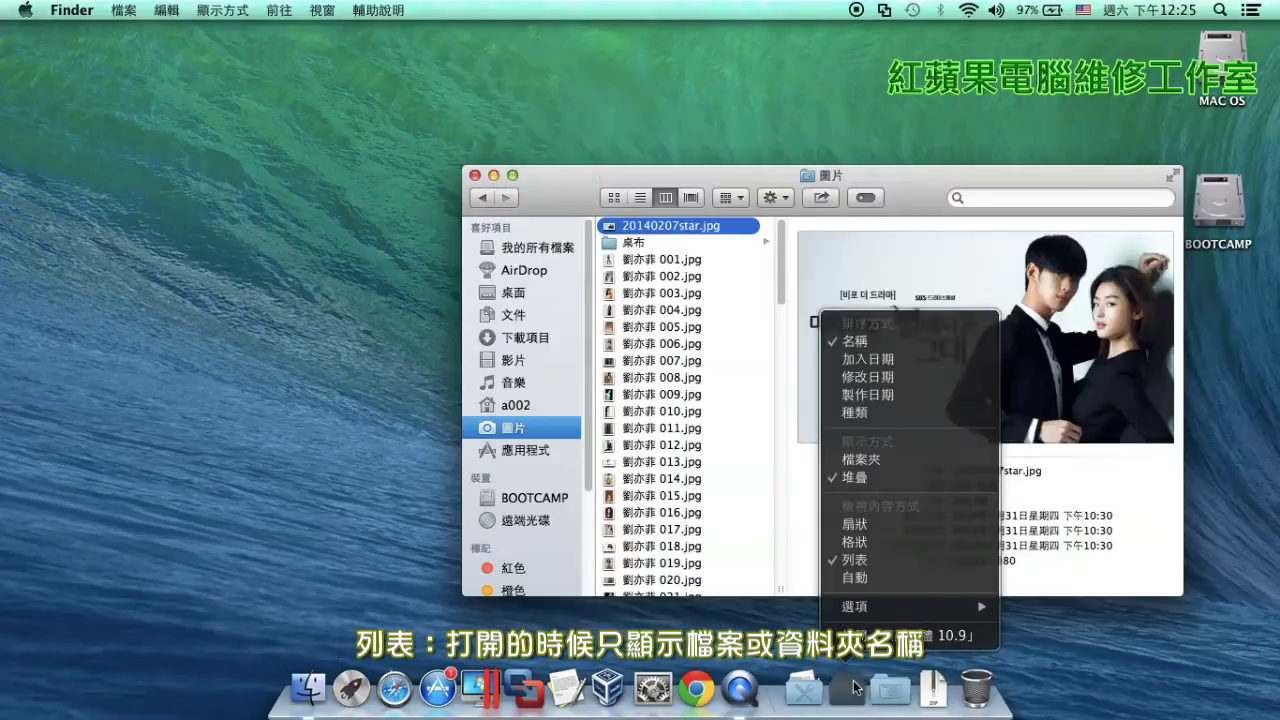
{"action": "left_click", "coordinate": [871, 562]}
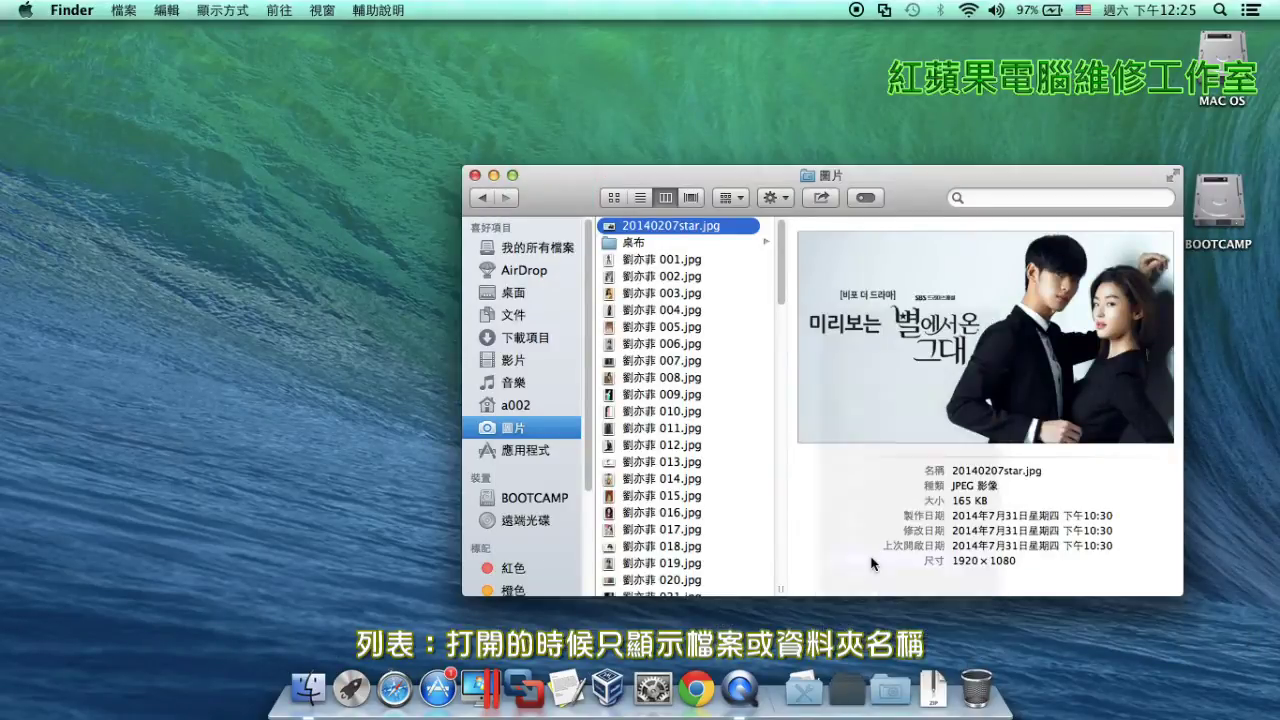
{"action": "left_click", "coordinate": [848, 688]}
{"action": "mouse_move", "coordinate": [900, 490]}
{"action": "mouse_move", "coordinate": [1088, 491]}
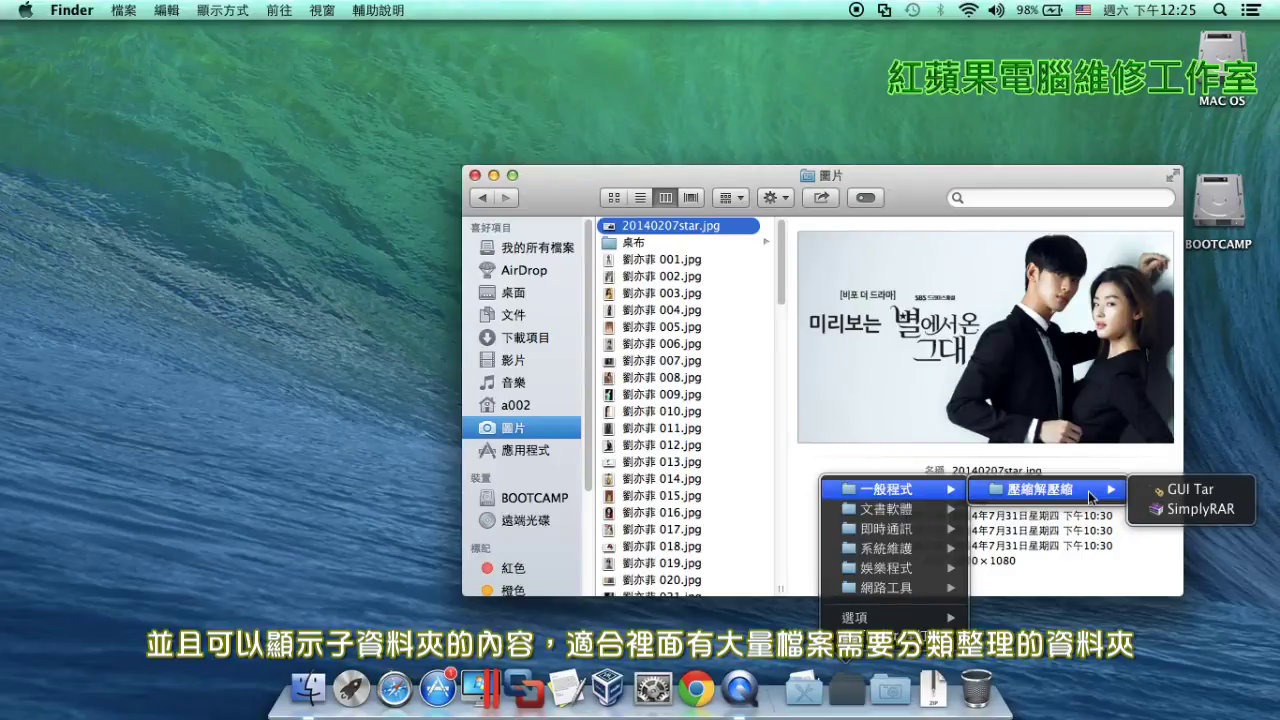
Step: Set the 應用程式 stack in the Dock to show its content as 自動
{"action": "right_click", "coordinate": [815, 688]}
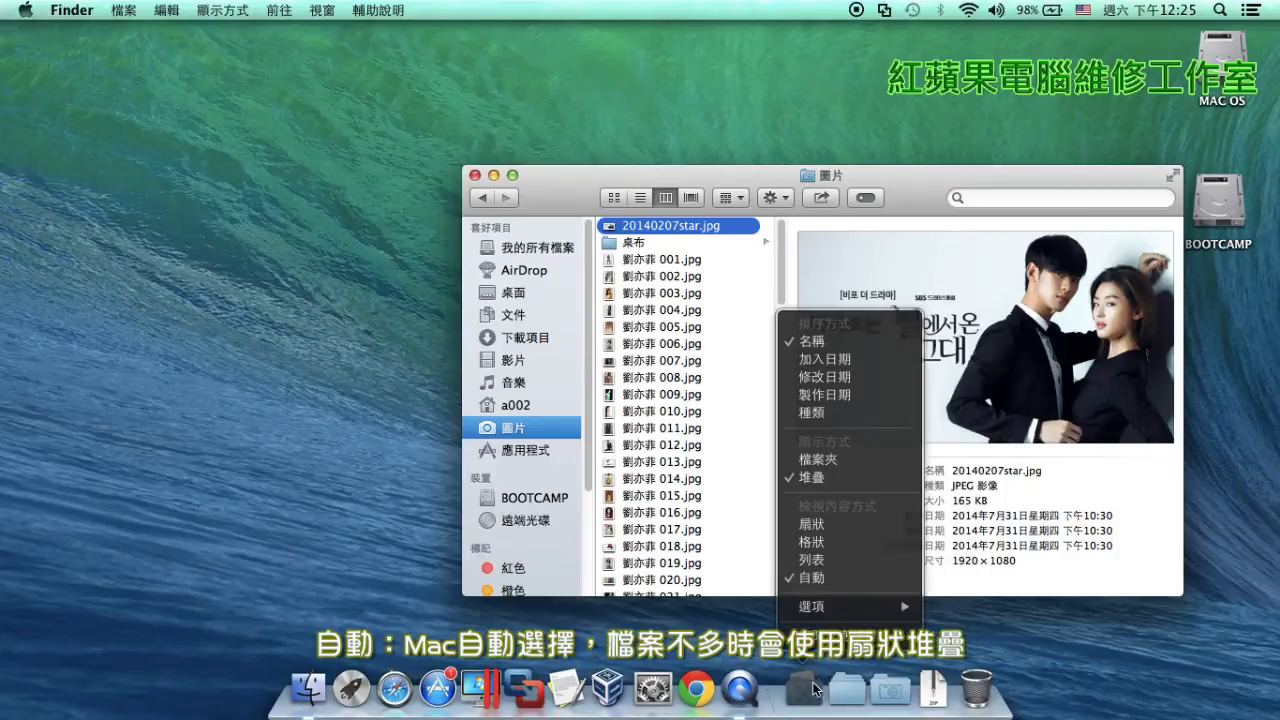
{"action": "left_click", "coordinate": [843, 578]}
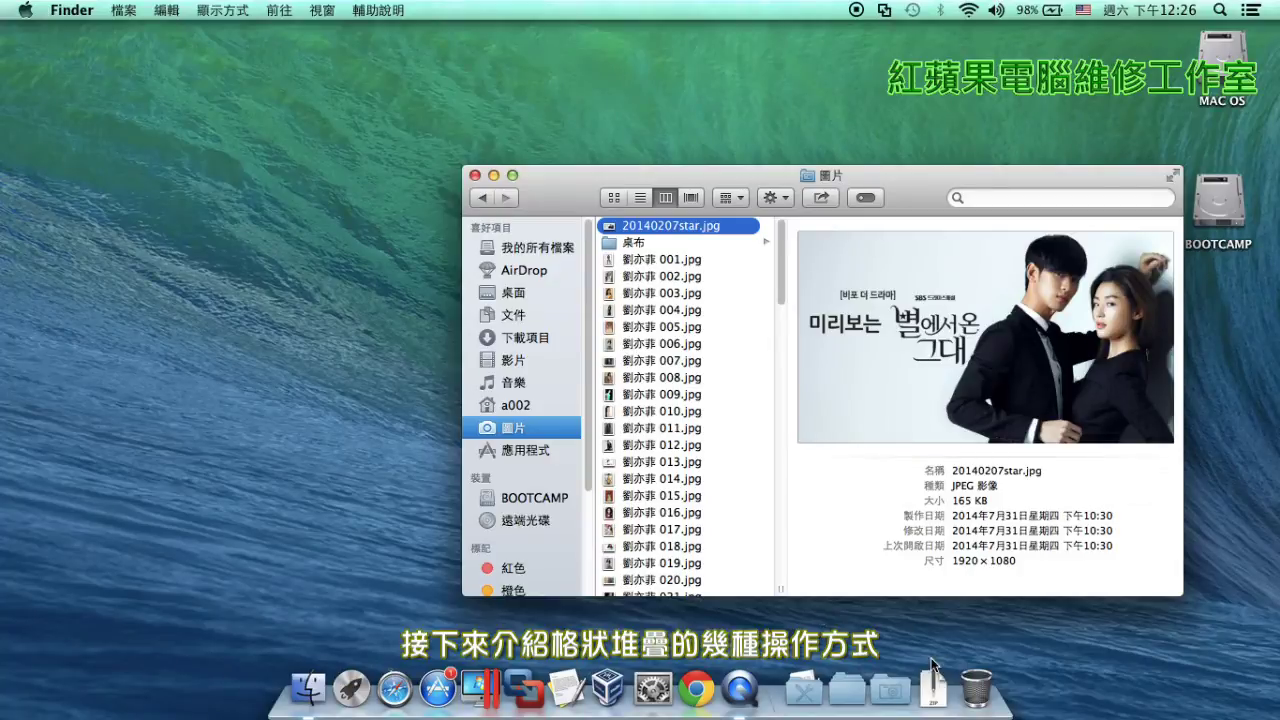
Step: Open the 應用程式 stack's folder in Finder from the end of its grid, and close that new window
{"action": "left_click", "coordinate": [813, 700]}
{"action": "scroll", "coordinate": [993, 572], "scroll_direction": "down", "scroll_amount": 5}
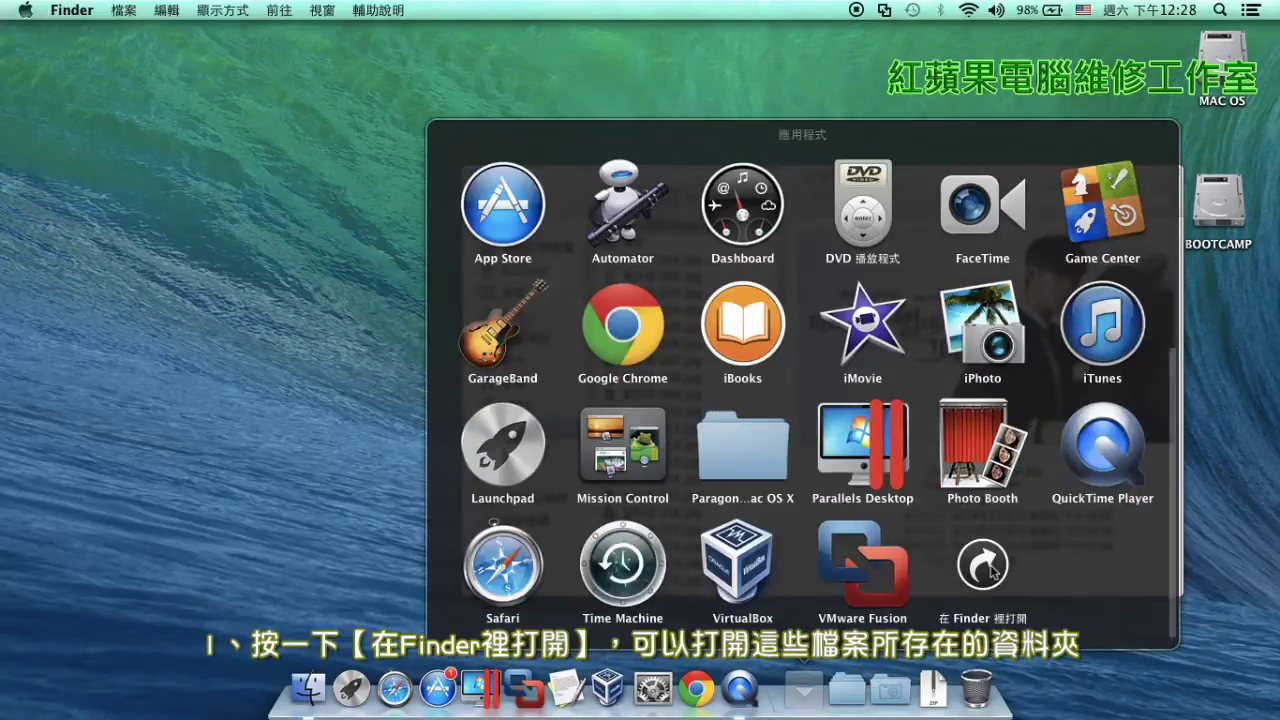
{"action": "left_click", "coordinate": [983, 566]}
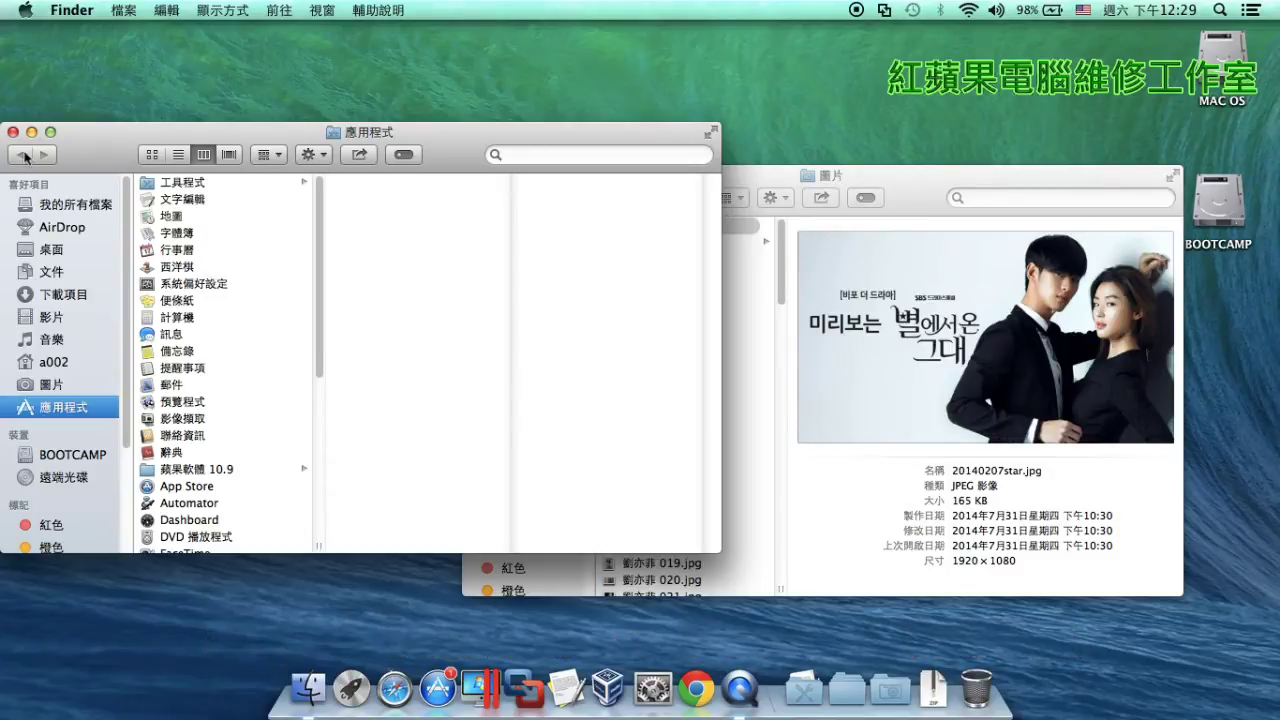
{"action": "left_click", "coordinate": [13, 131]}
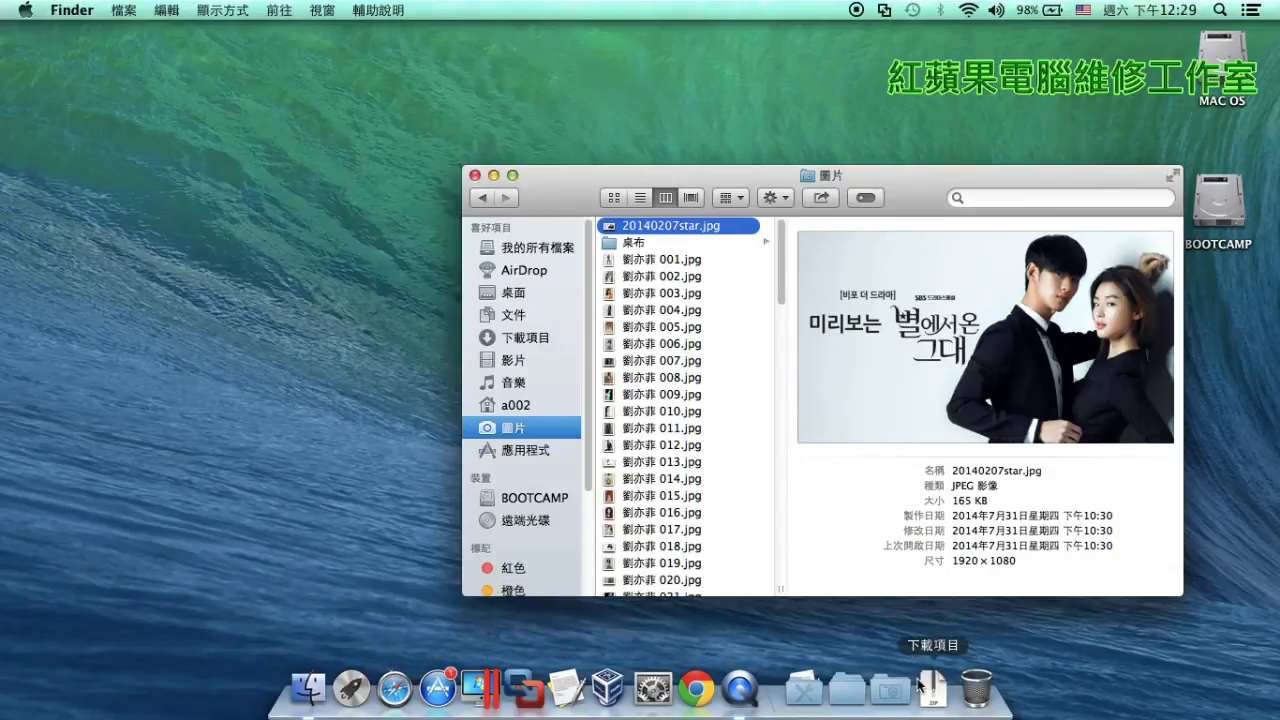
Step: Open the 圖片 stack from the Dock, look through its images down the grid, and close it
{"action": "left_click", "coordinate": [889, 697]}
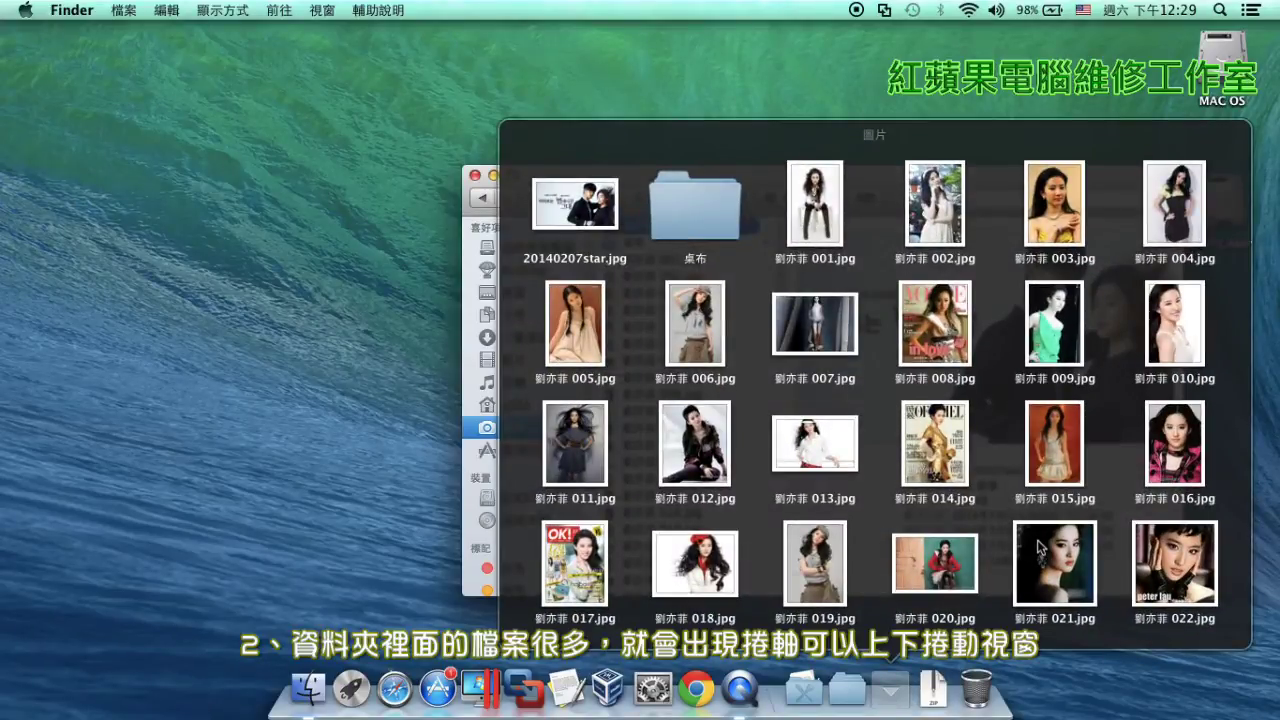
{"action": "scroll", "coordinate": [1040, 548], "scroll_direction": "down", "scroll_amount": 10}
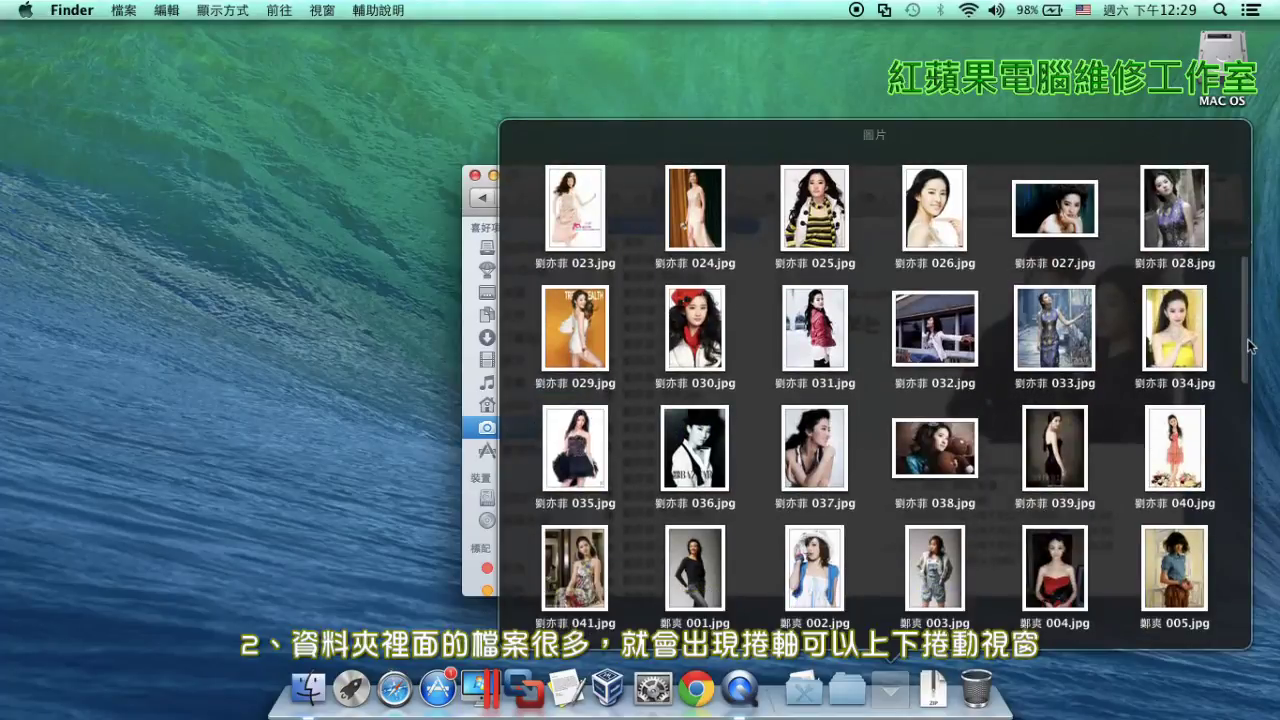
{"action": "left_click_drag", "start_coordinate": [1248, 345], "coordinate": [1230, 543]}
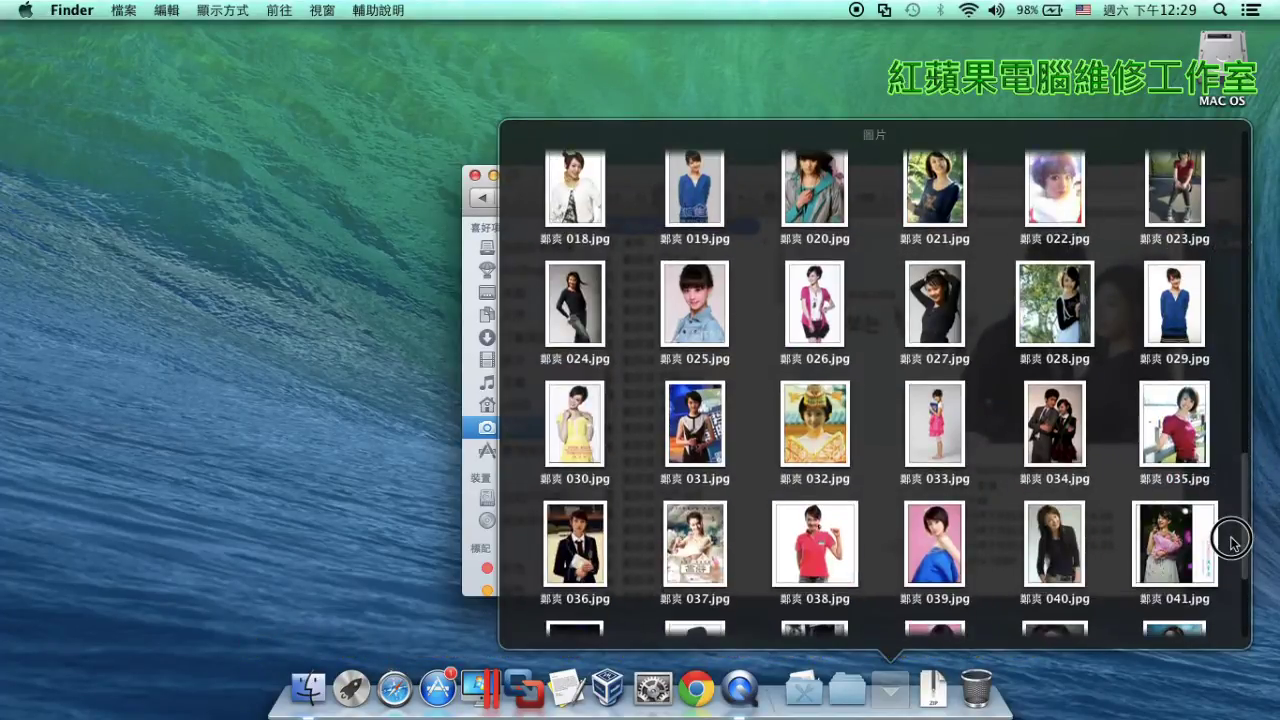
{"action": "left_click", "coordinate": [1063, 680]}
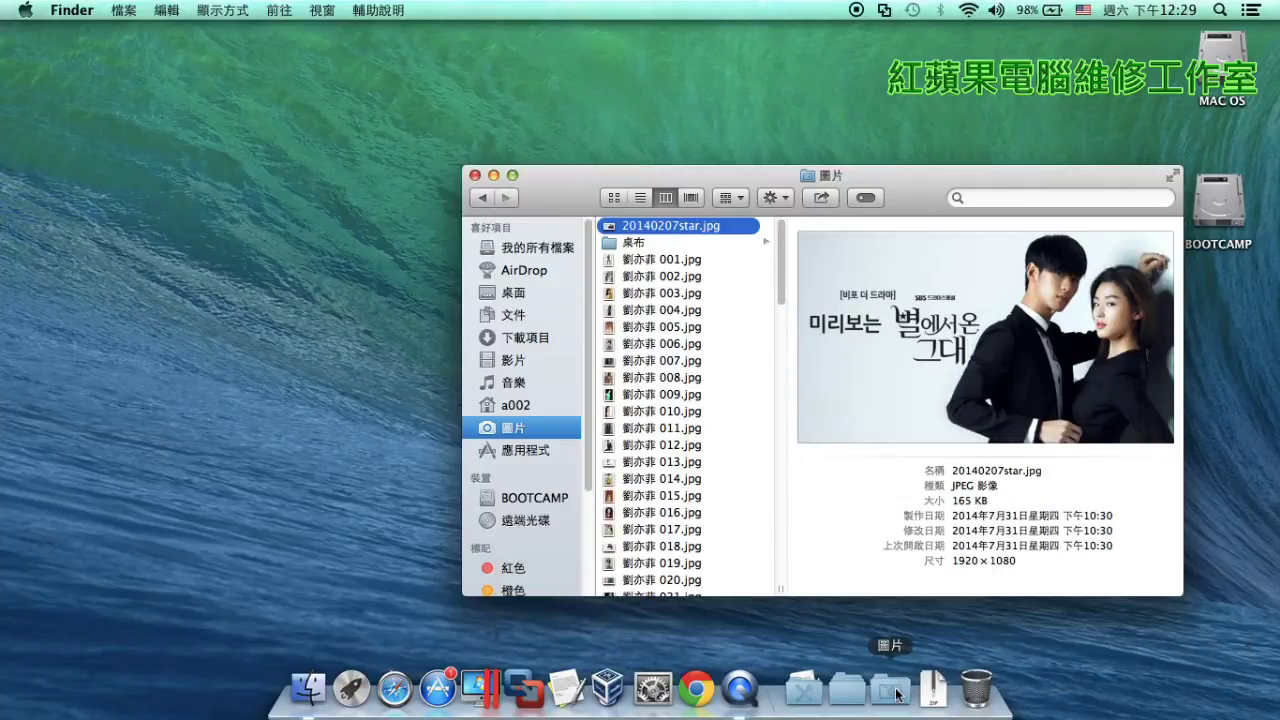
Step: Reopen the 圖片 stack, enter its 桌布 subfolder and return to the parent folder, twice
{"action": "left_click", "coordinate": [897, 692]}
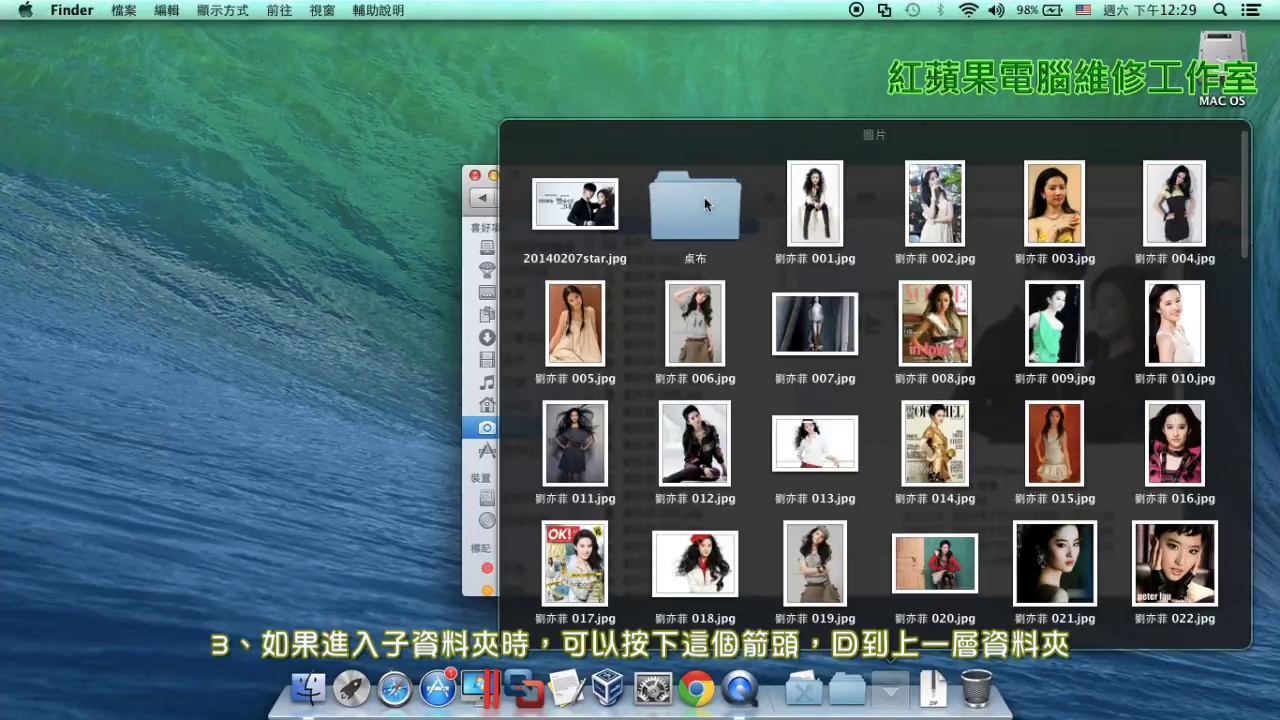
{"action": "left_click", "coordinate": [704, 197]}
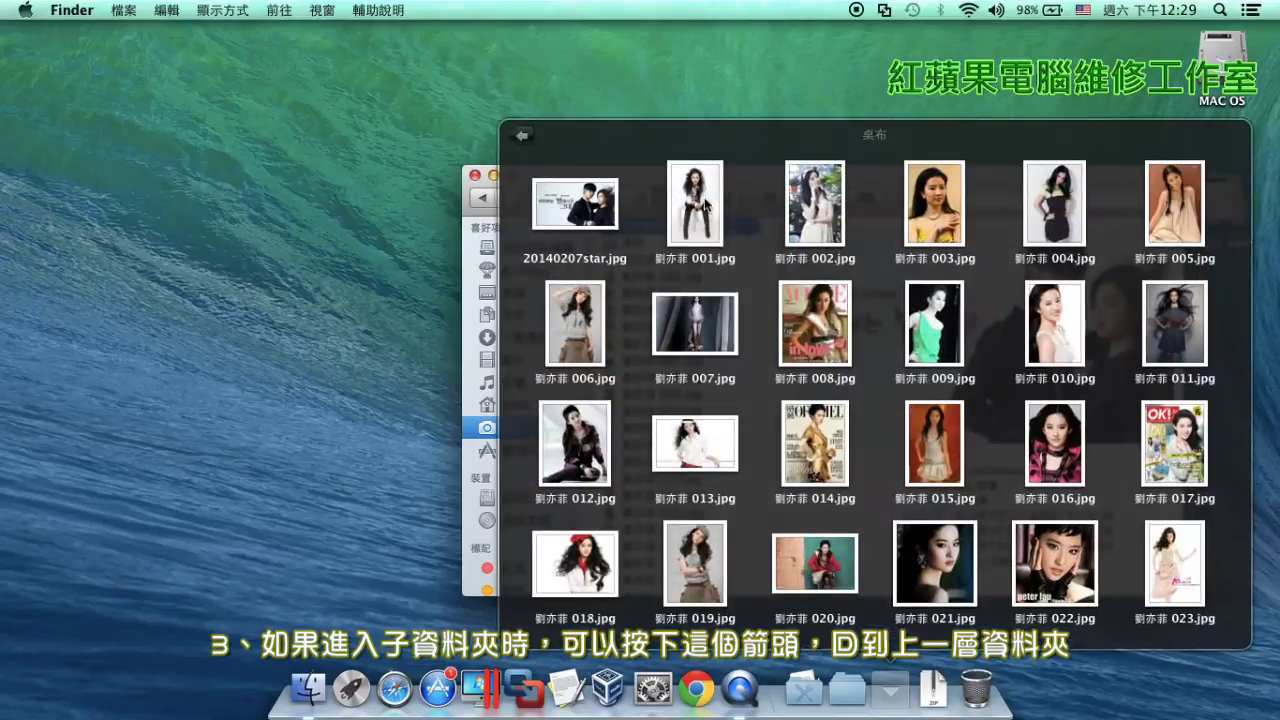
{"action": "left_click", "coordinate": [526, 140]}
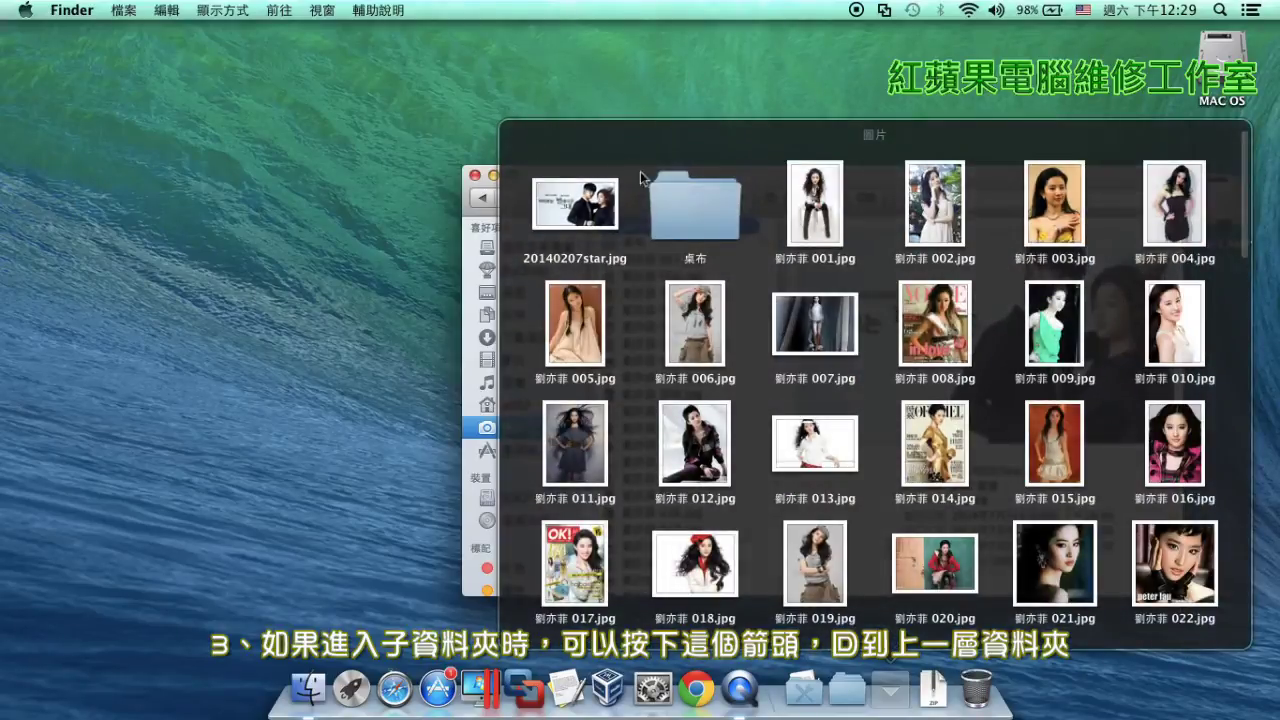
{"action": "left_click", "coordinate": [694, 200]}
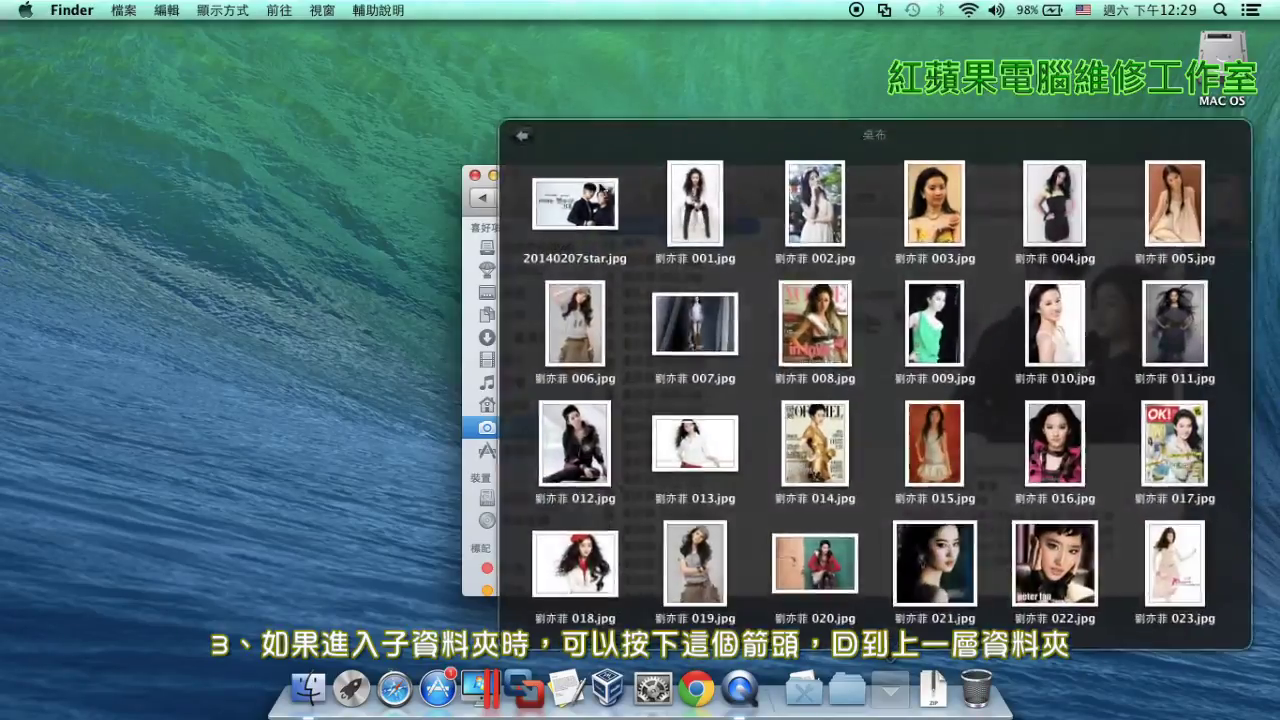
{"action": "left_click", "coordinate": [528, 144]}
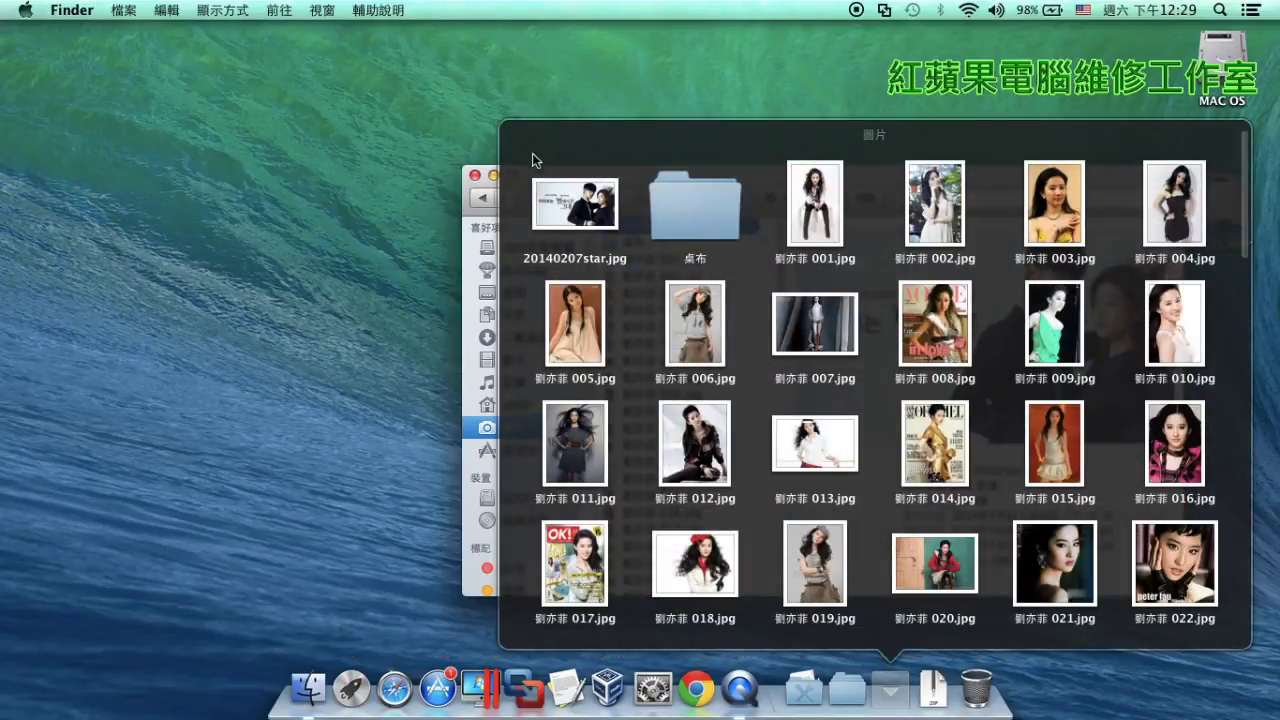